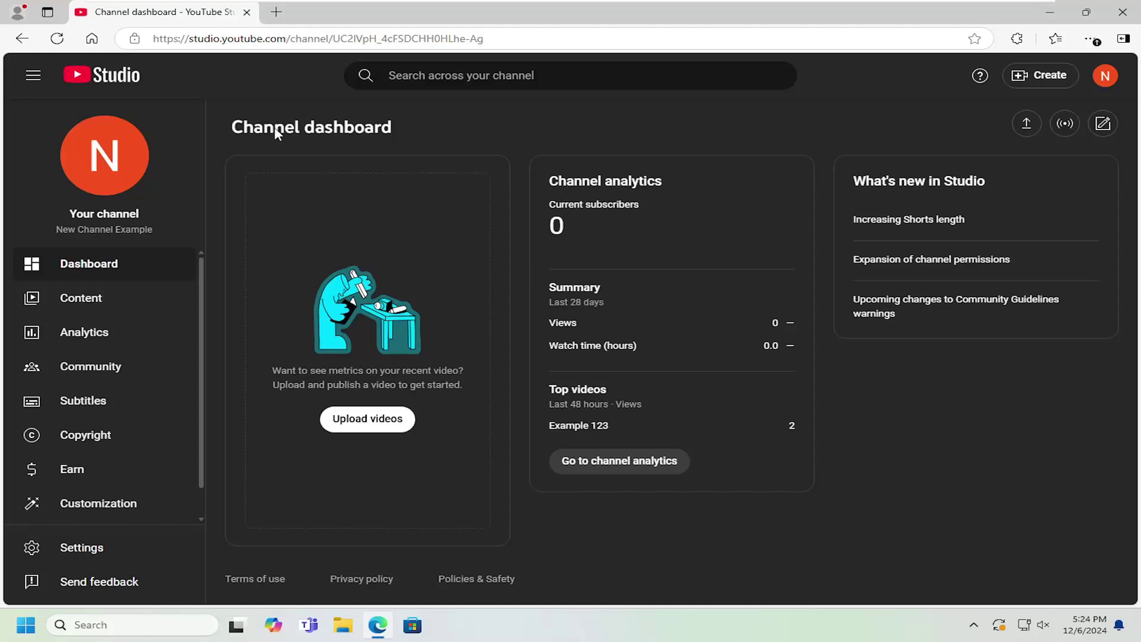
left_click(91, 38)
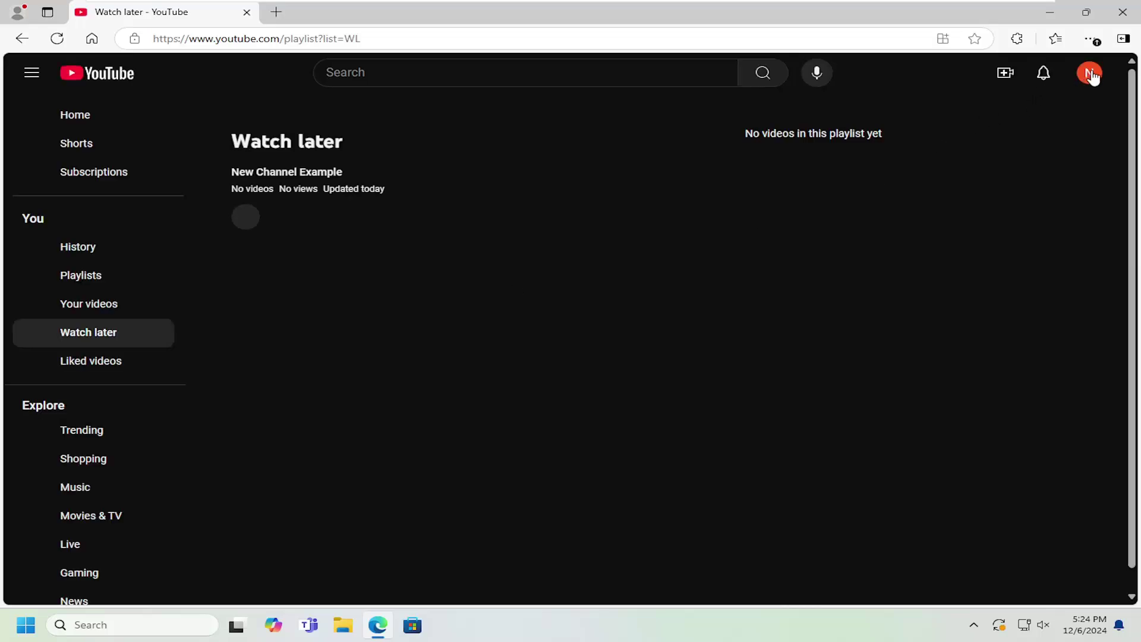
left_click(1090, 73)
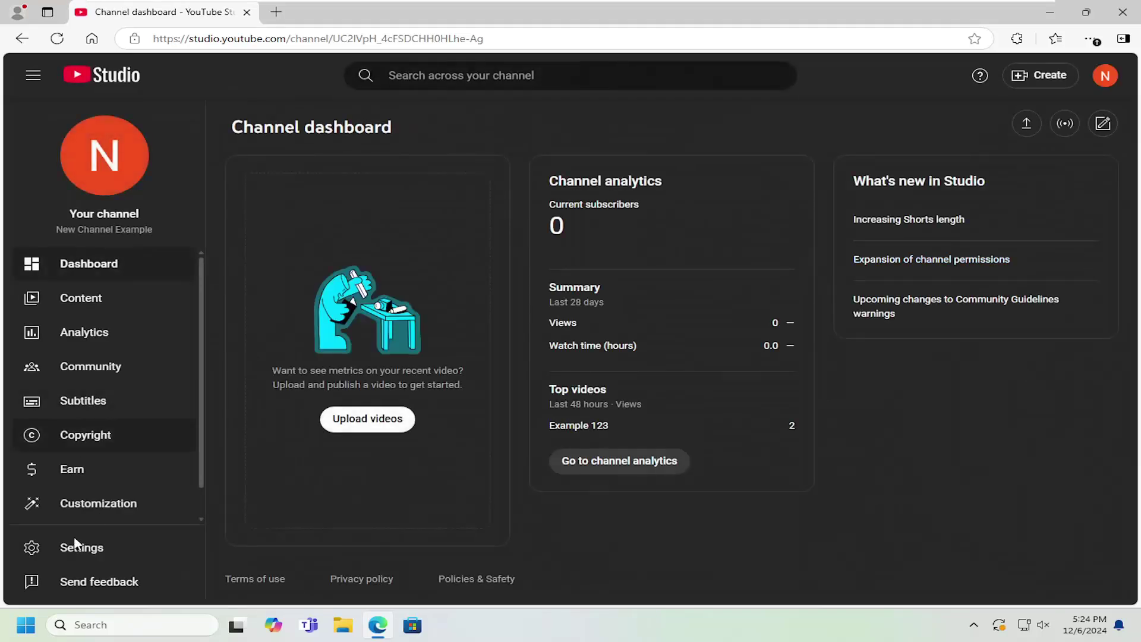
left_click(72, 549)
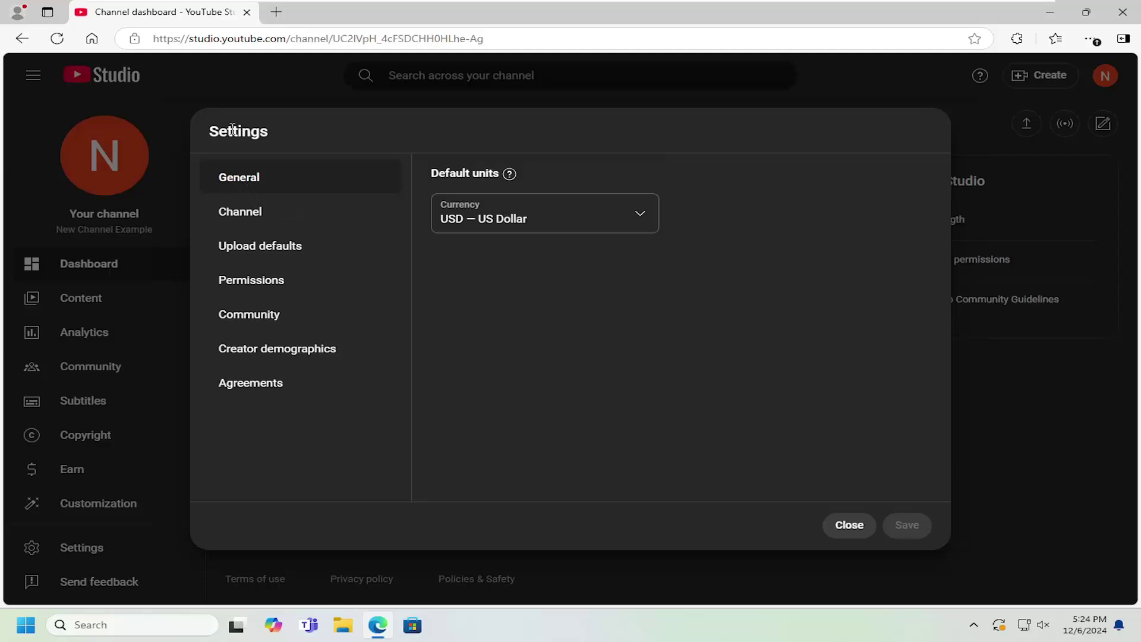
left_click(229, 219)
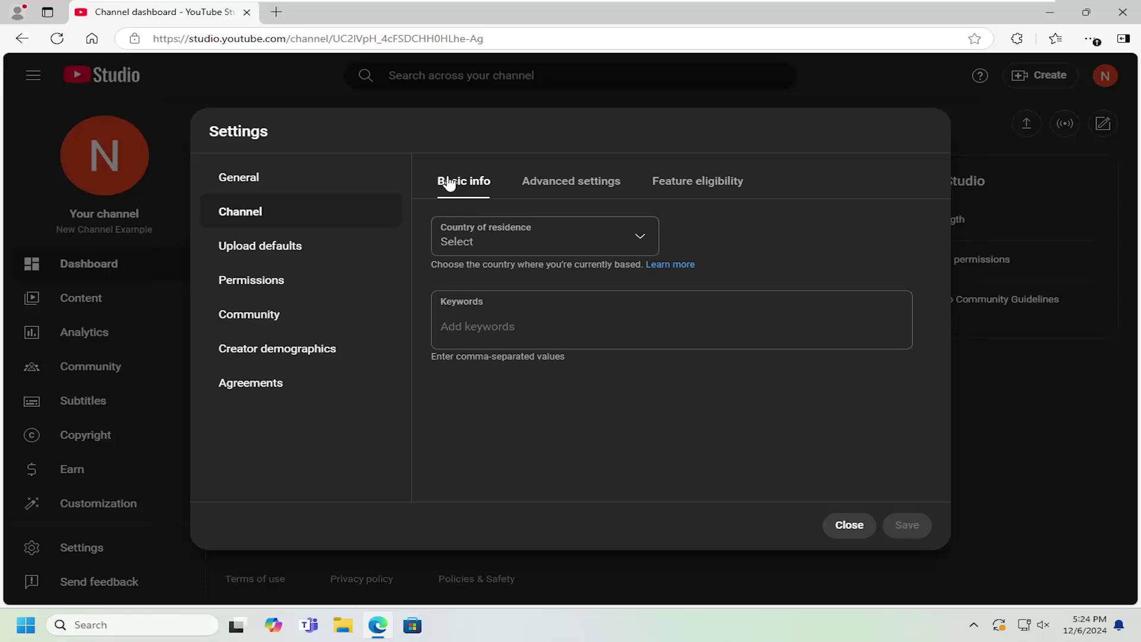
left_click(641, 240)
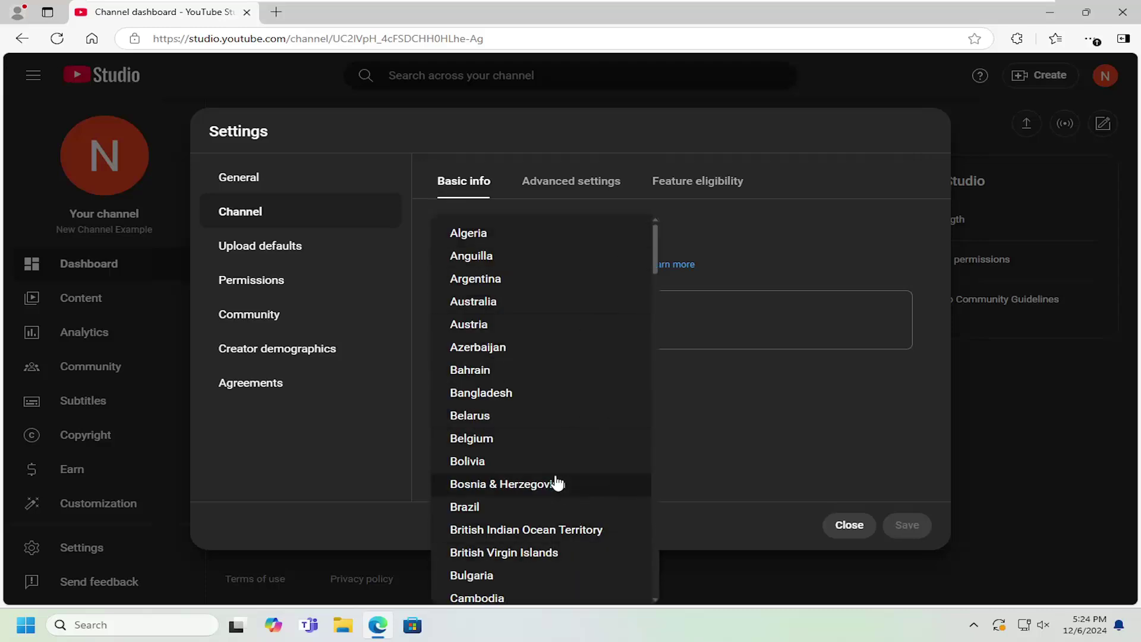
left_click(912, 522)
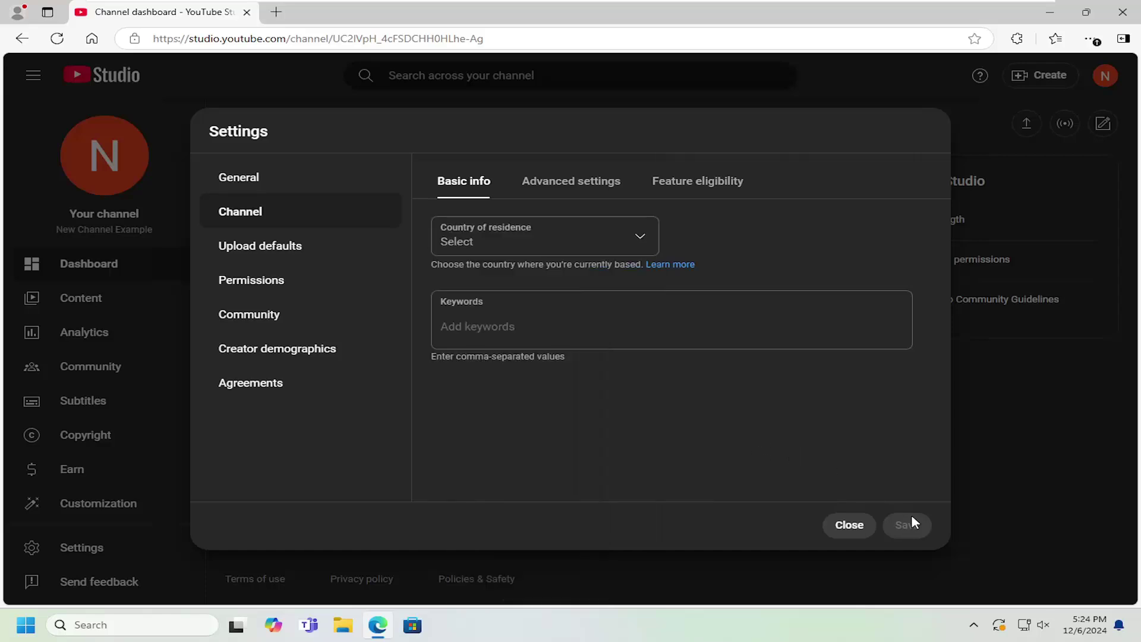
left_click(849, 526)
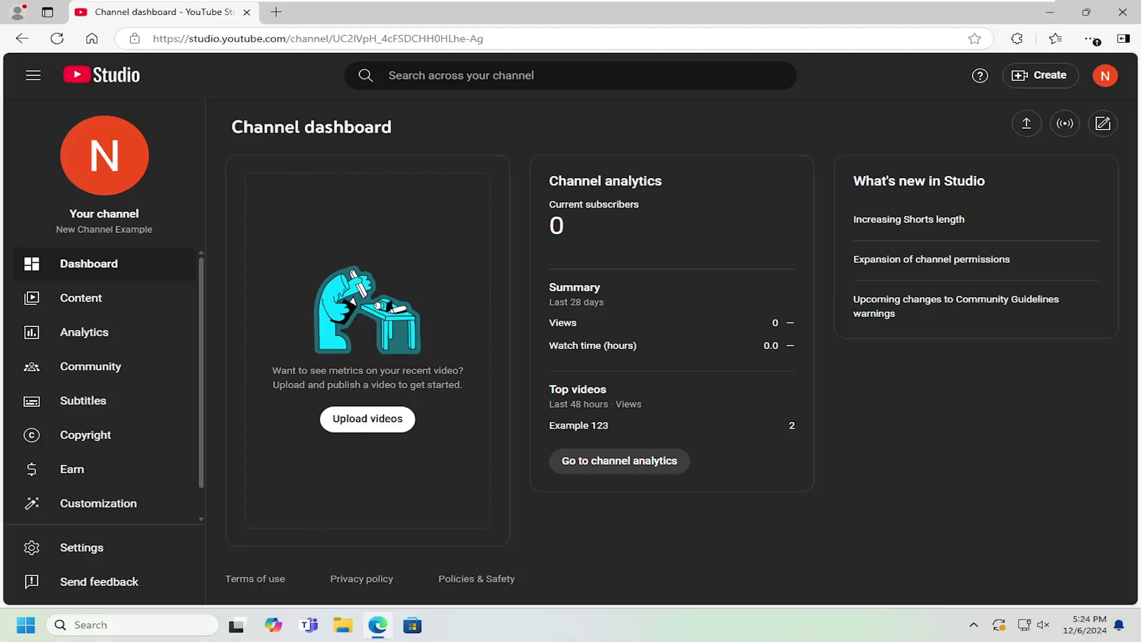